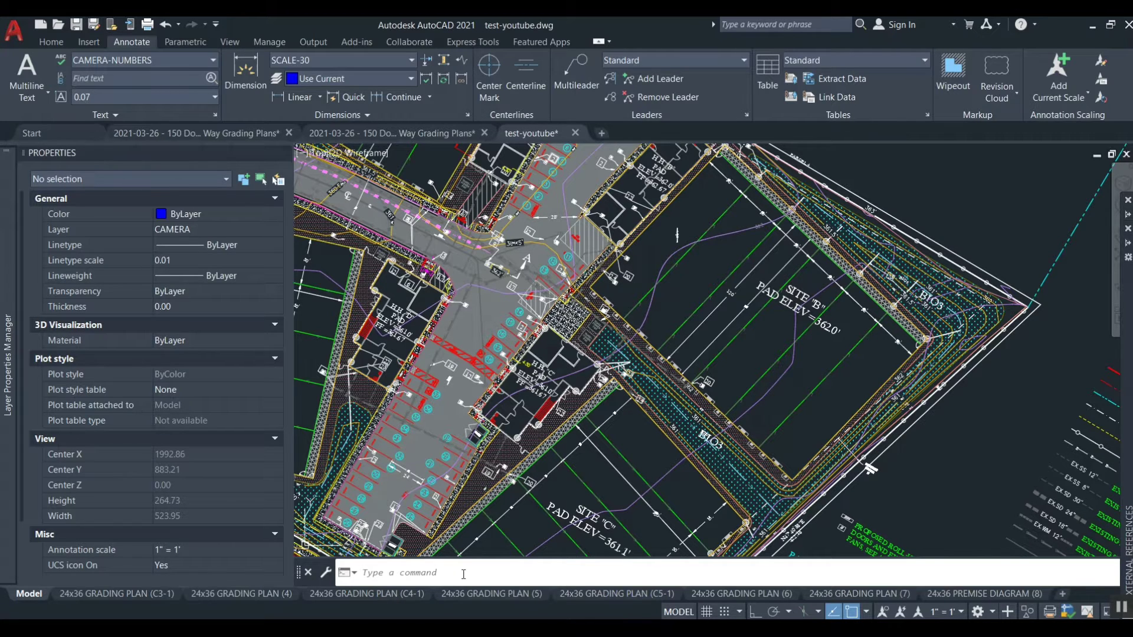
# - Zoom out and back in to frame the central site plan with Sites A through D
pyautogui.scroll(-8, 708, 354)
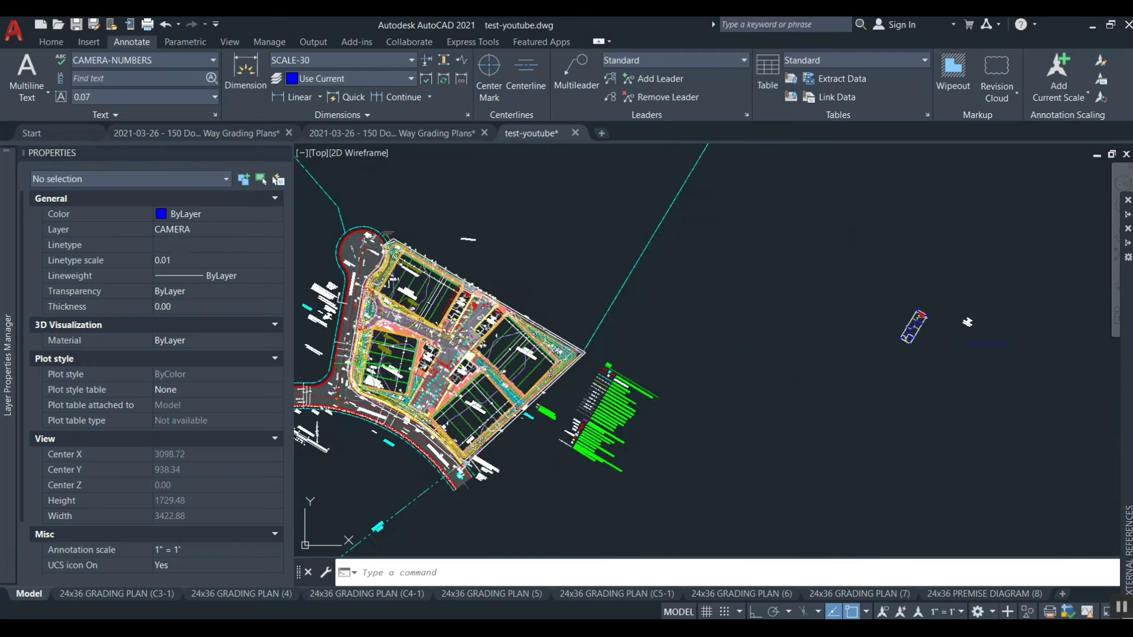
pyautogui.scroll(1, 298, 350)
pyautogui.scroll(1, 298, 350)
pyautogui.scroll(1, 298, 350)
pyautogui.scroll(1, 298, 350)
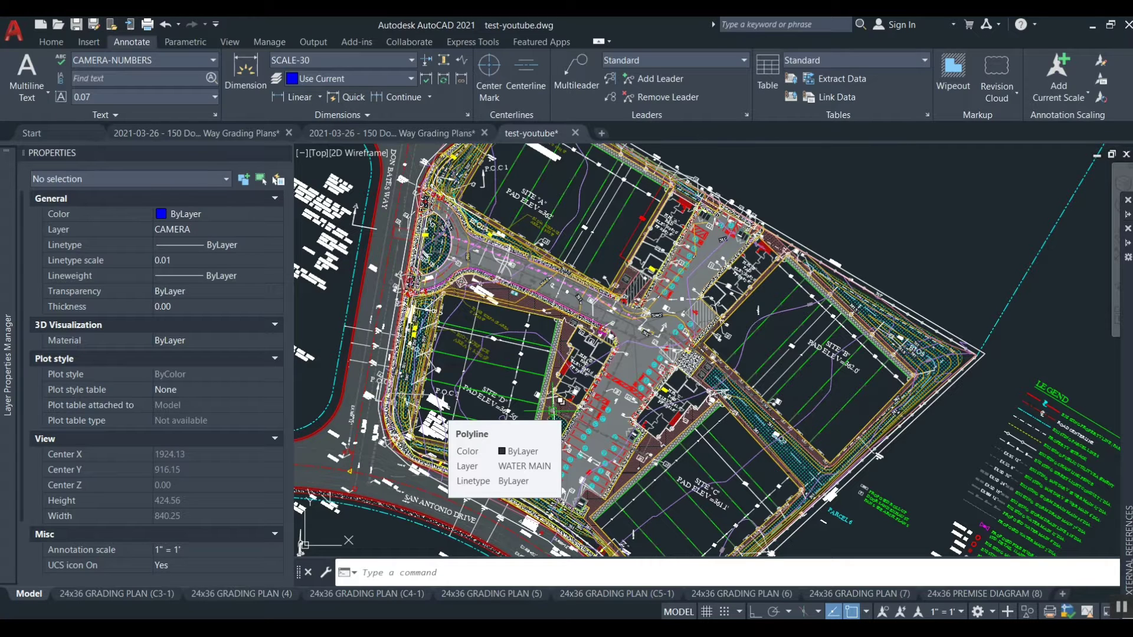
pyautogui.click(419, 571)
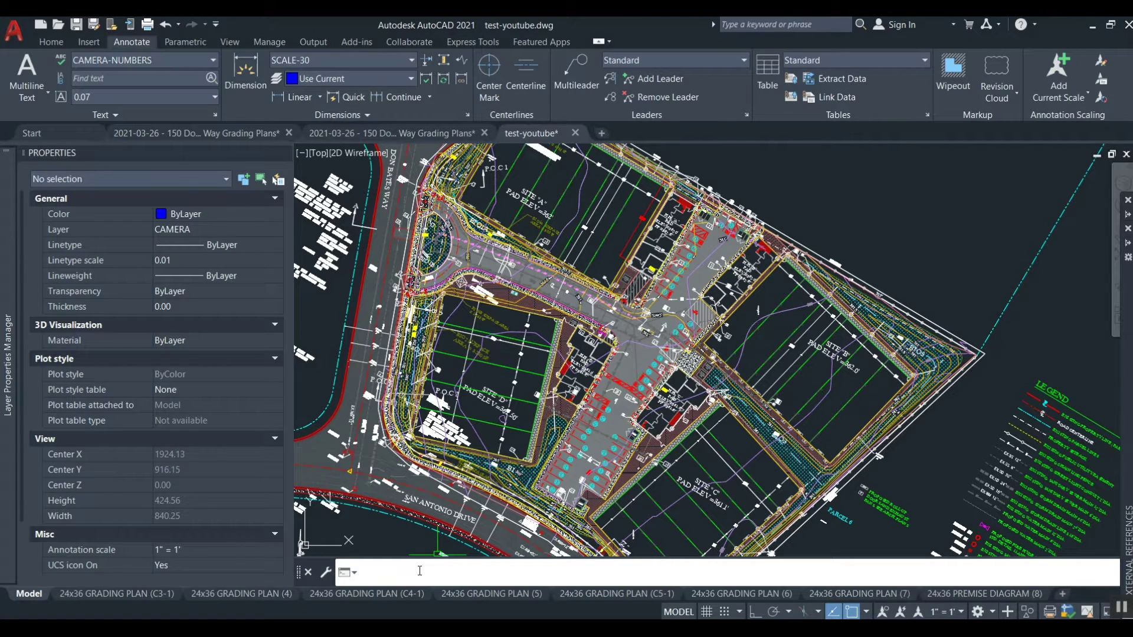
pyautogui.write('fil')
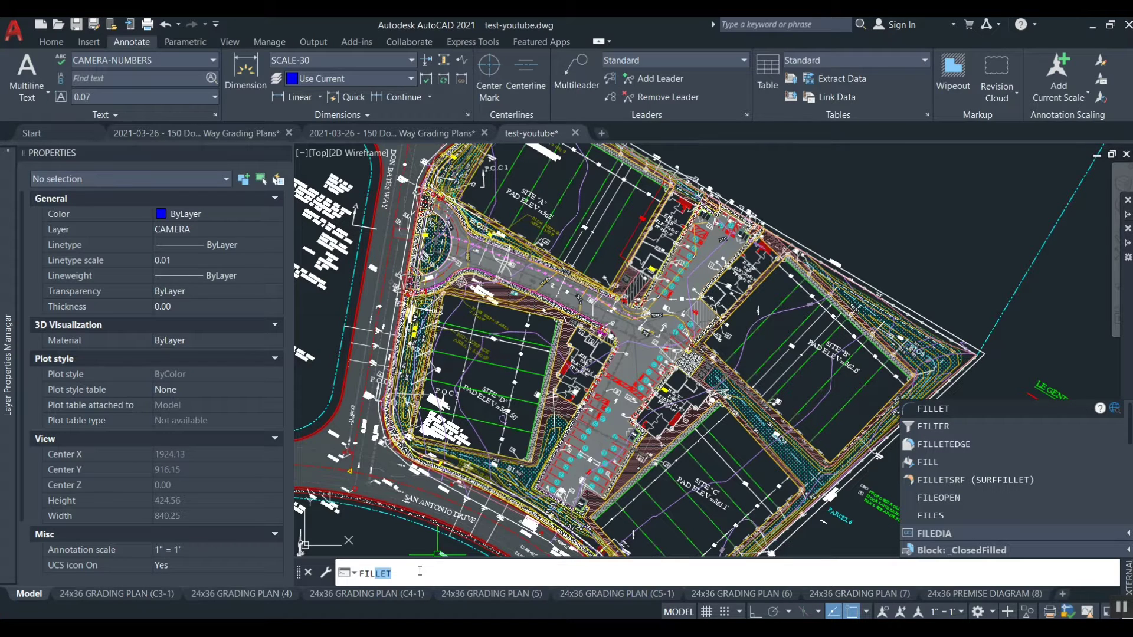
pyautogui.press('BackSpace')
pyautogui.press('BackSpace')
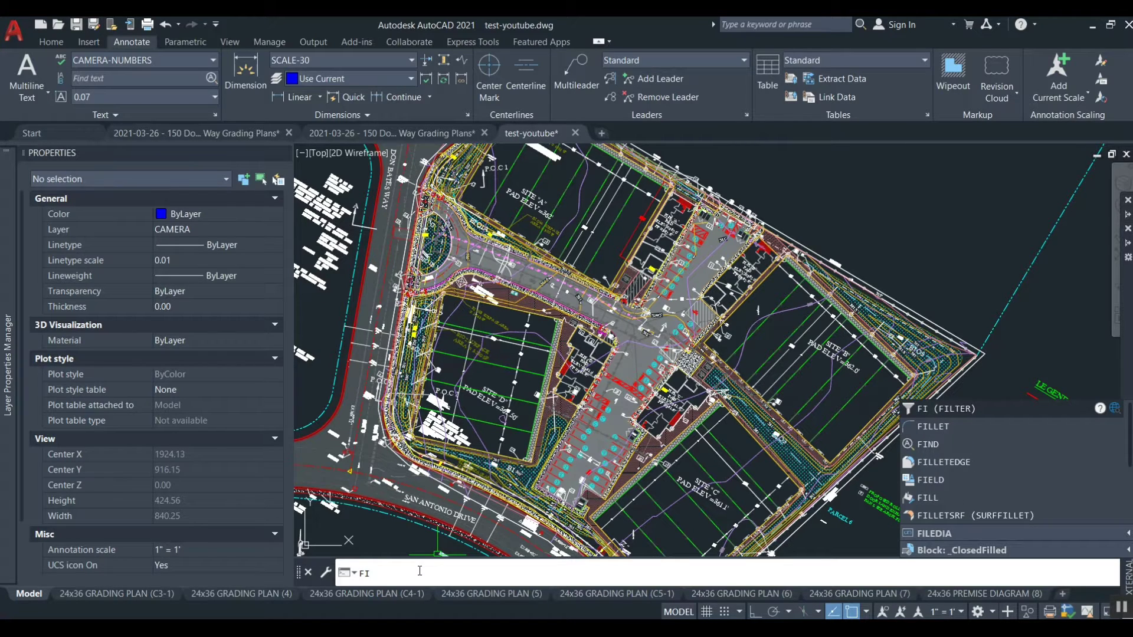
pyautogui.press('Return')
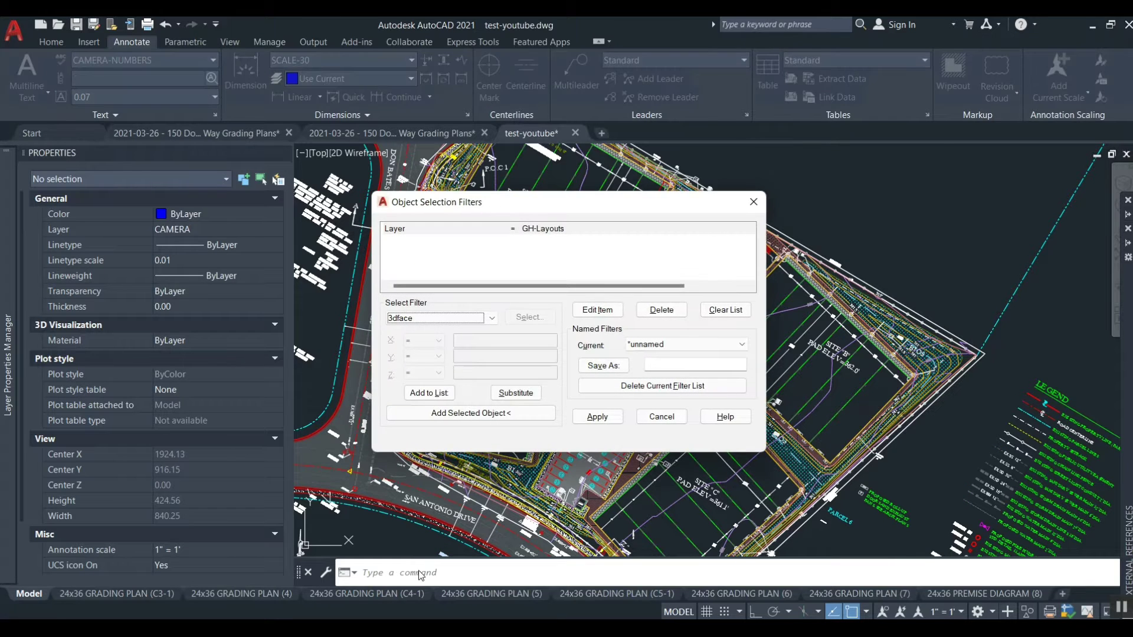
pyautogui.click(546, 233)
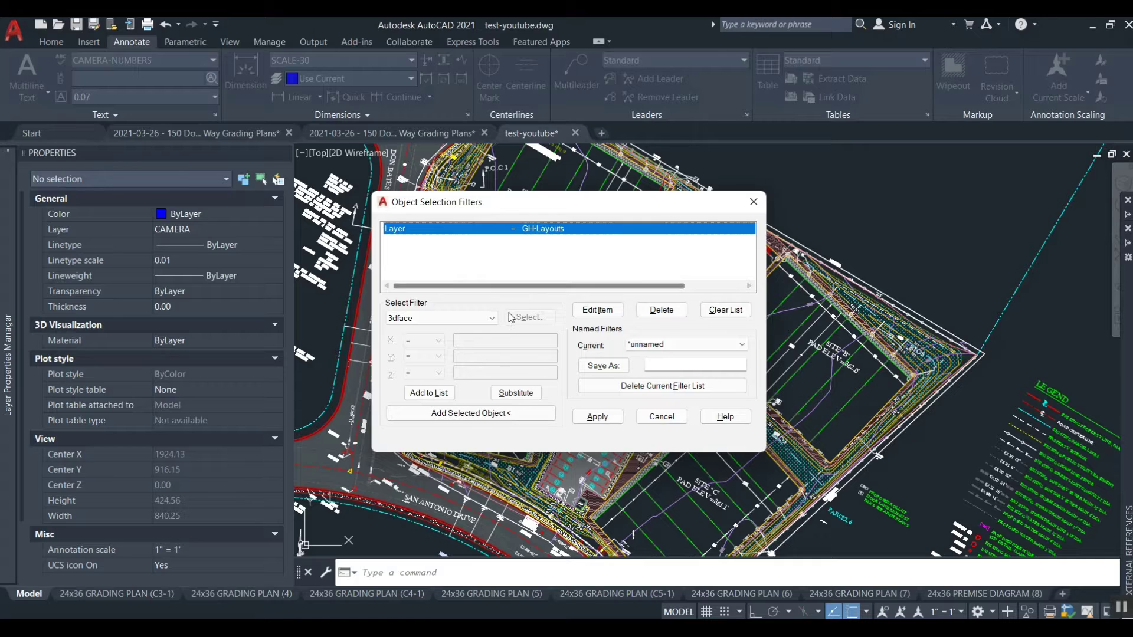
pyautogui.click(656, 419)
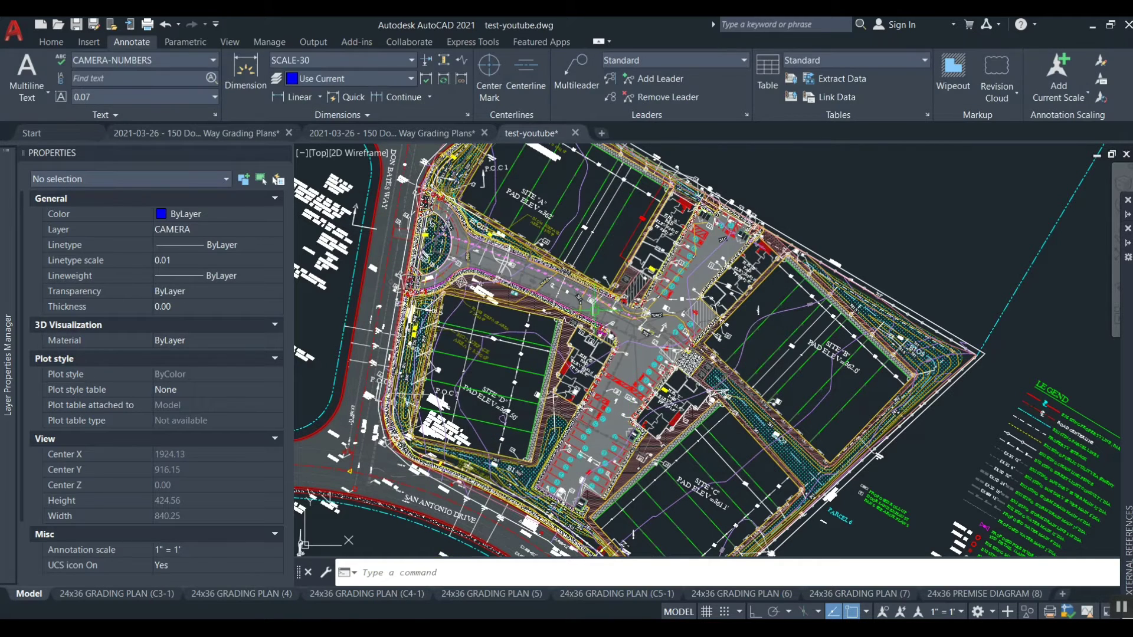
# - Inspect a lot outline near Site A, confirming it is a GH-Layouts polyline
pyautogui.scroll(4, 596, 250)
pyautogui.scroll(4, 605, 271)
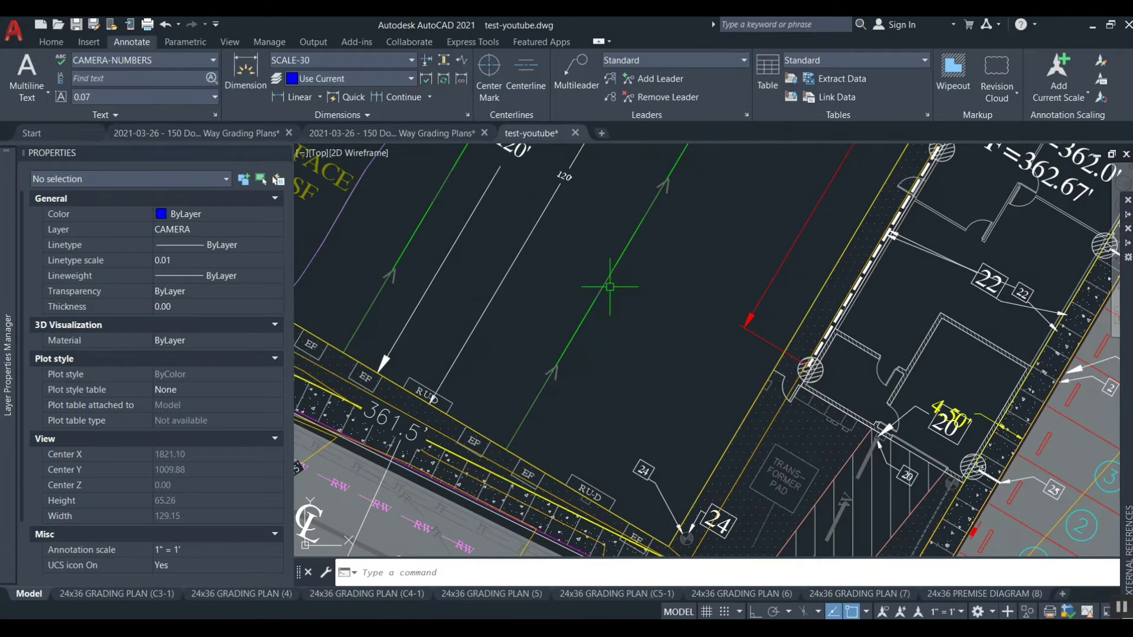
pyautogui.click(416, 224)
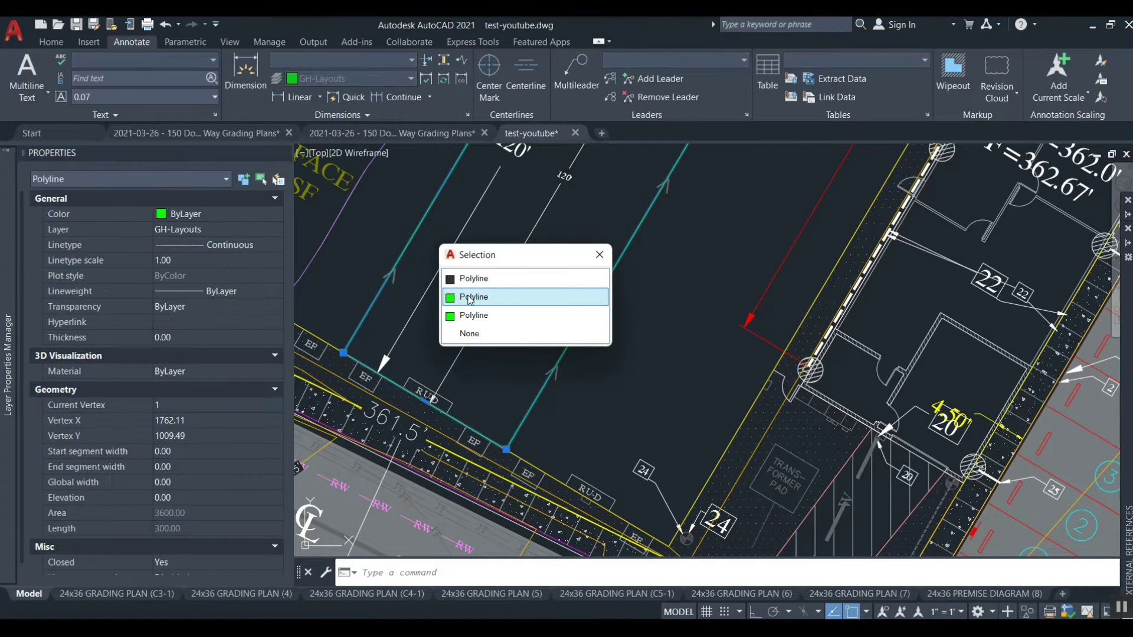
pyautogui.click(471, 299)
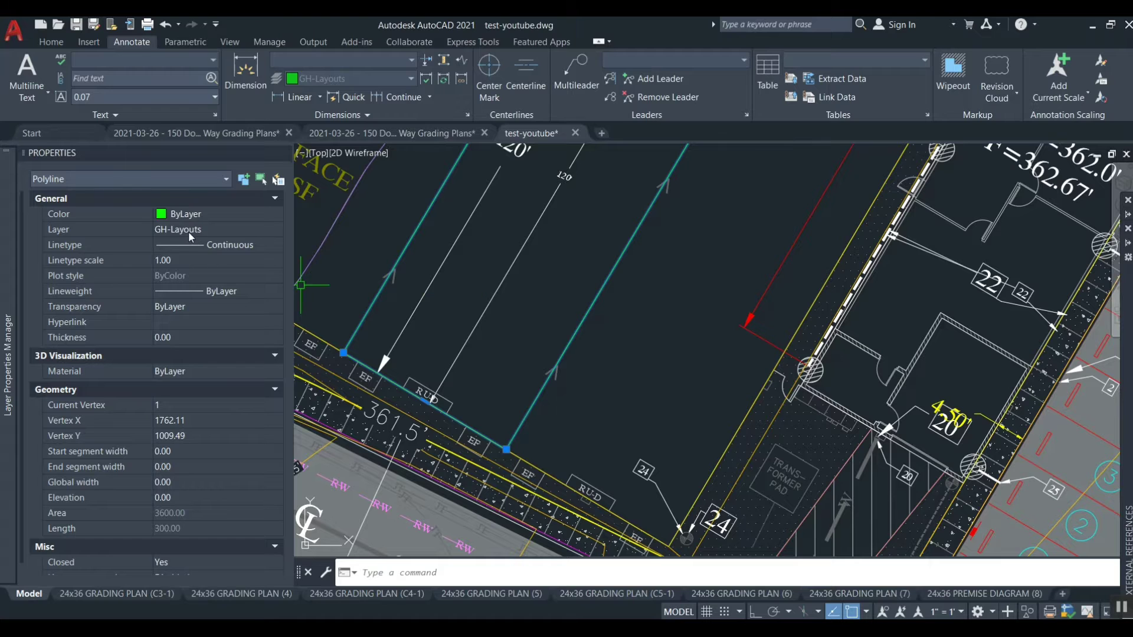
pyautogui.scroll(-5, 570, 321)
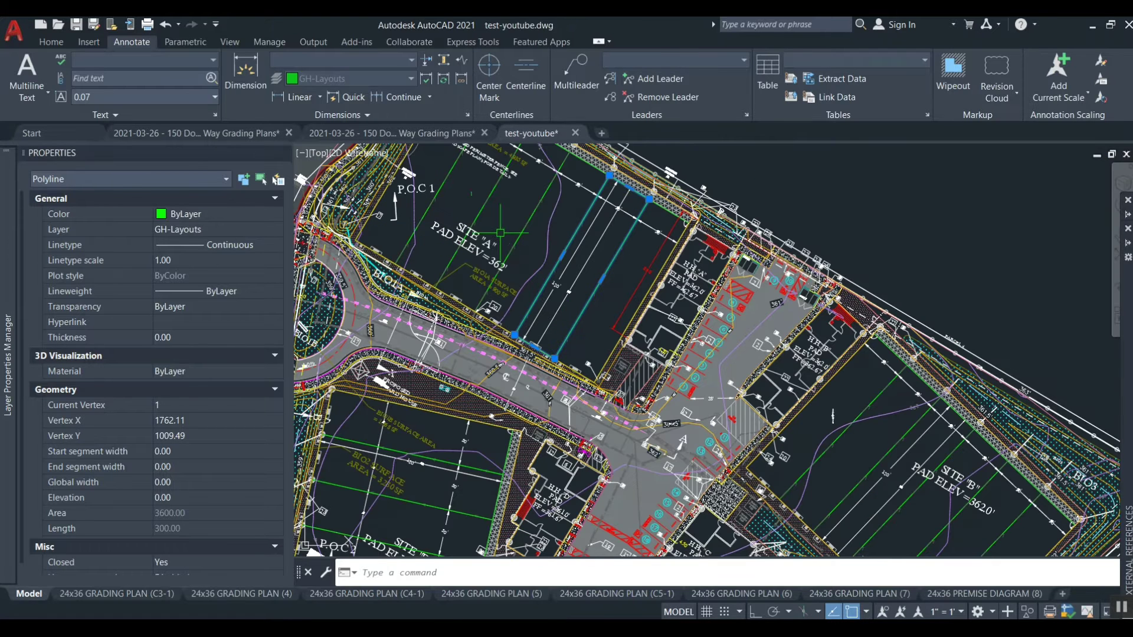
# - Clear the selection and reopen the object selection filter with FI
pyautogui.press('Escape')
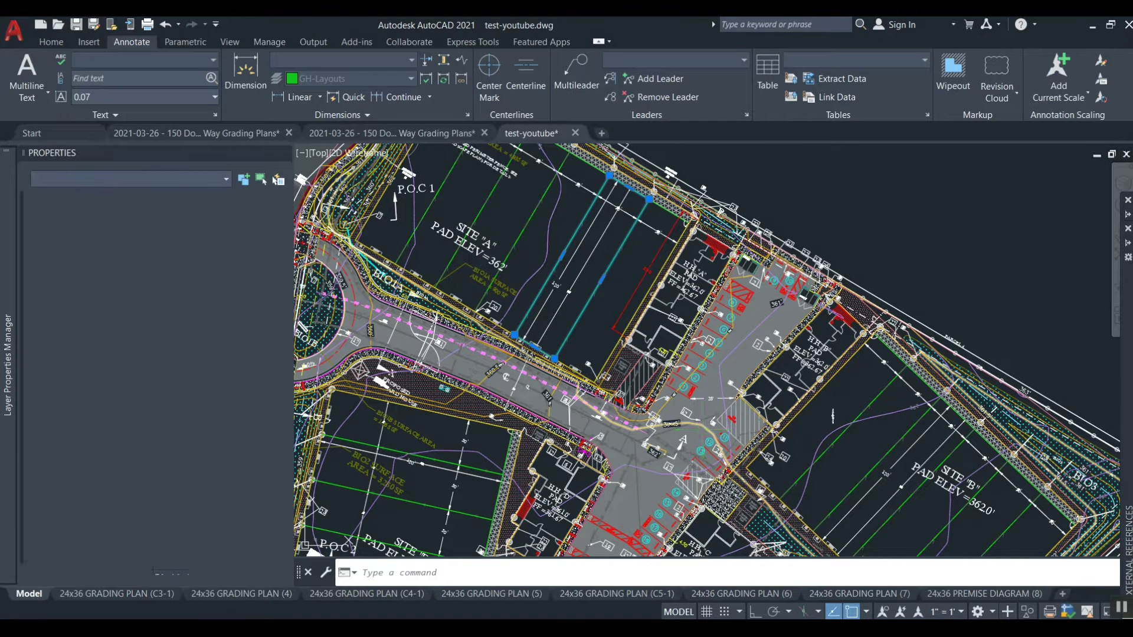
pyautogui.write('fi')
pyautogui.press('Return')
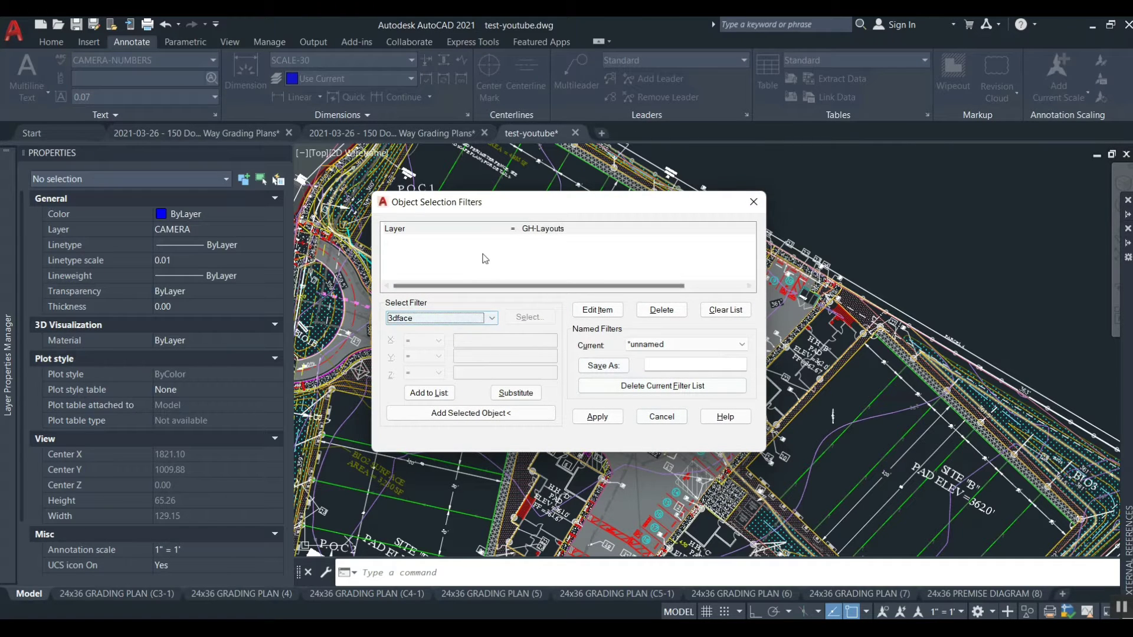
# - Clear the existing filter conditions and choose Layer as the filter type
pyautogui.click(482, 230)
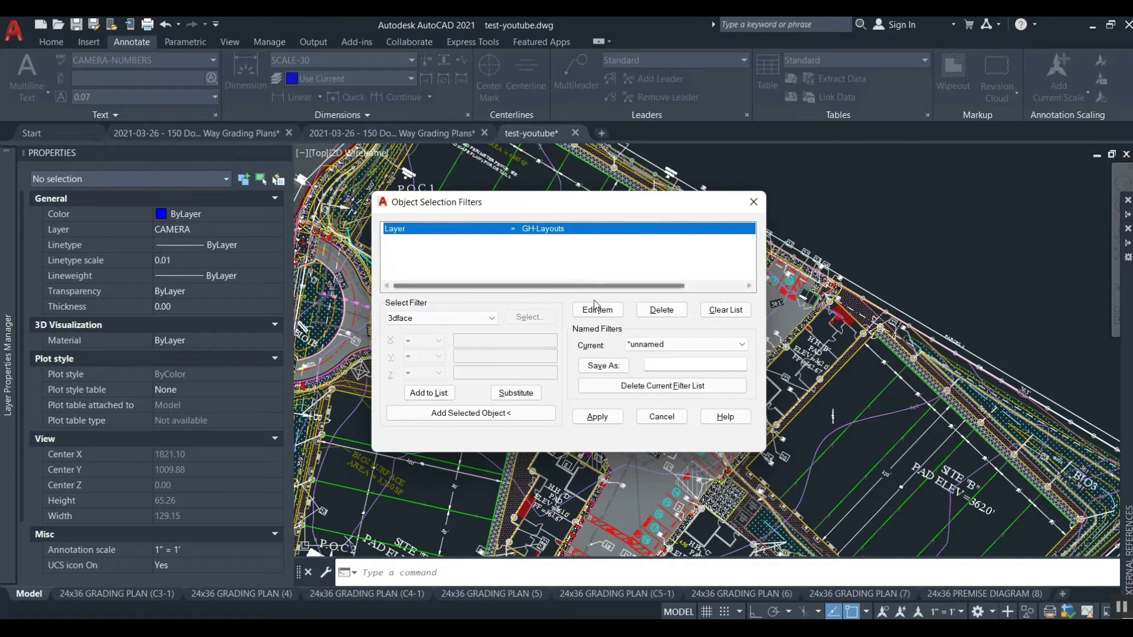
pyautogui.click(725, 309)
pyautogui.click(447, 322)
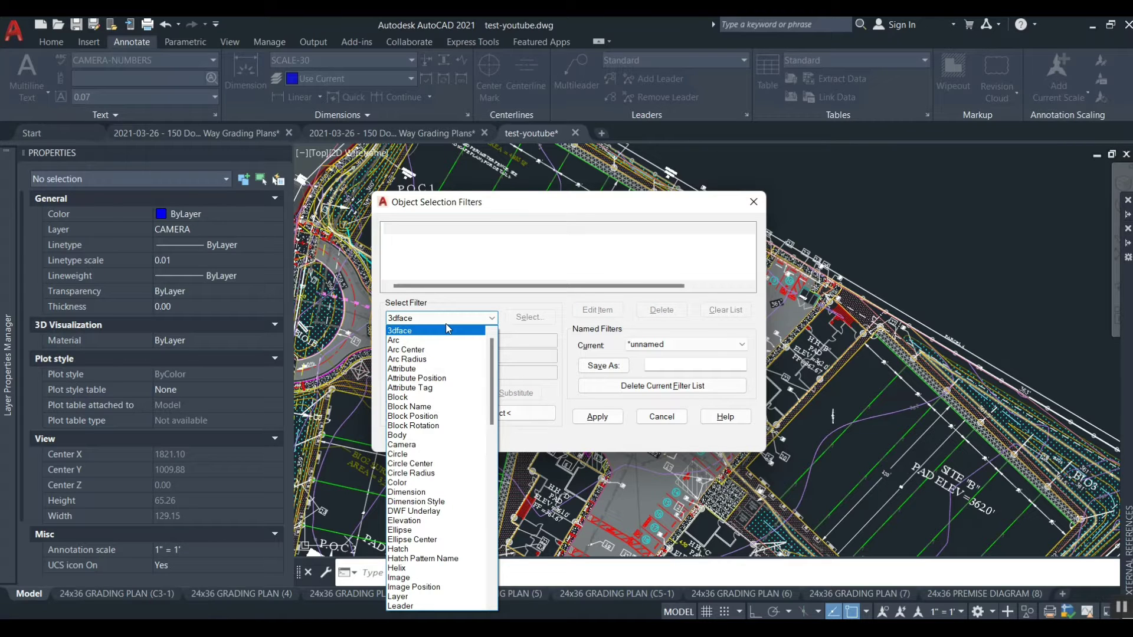
pyautogui.press('l')
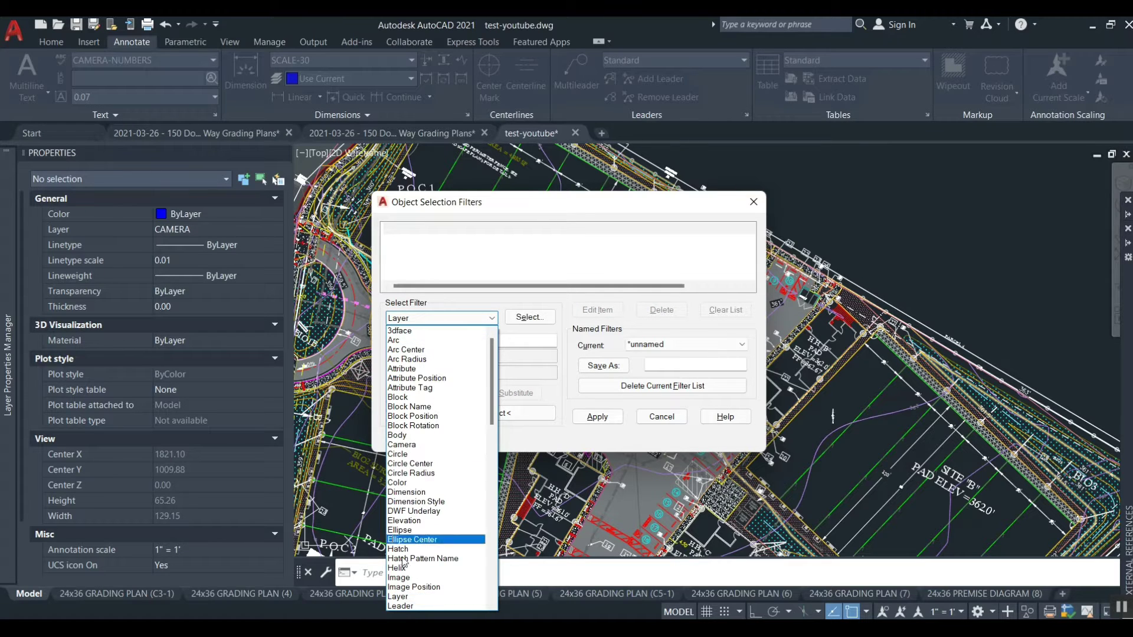
pyautogui.click(398, 598)
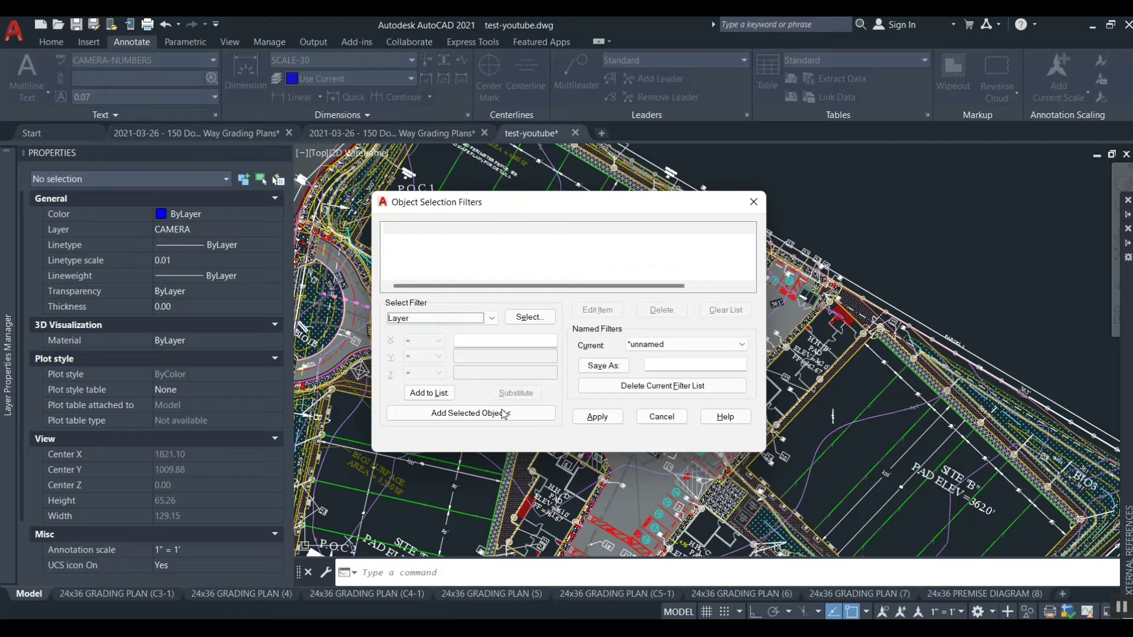
# - Pick GH-Layouts as the filter layer and add the Layer = GH-Layouts rule to the list
pyautogui.click(519, 319)
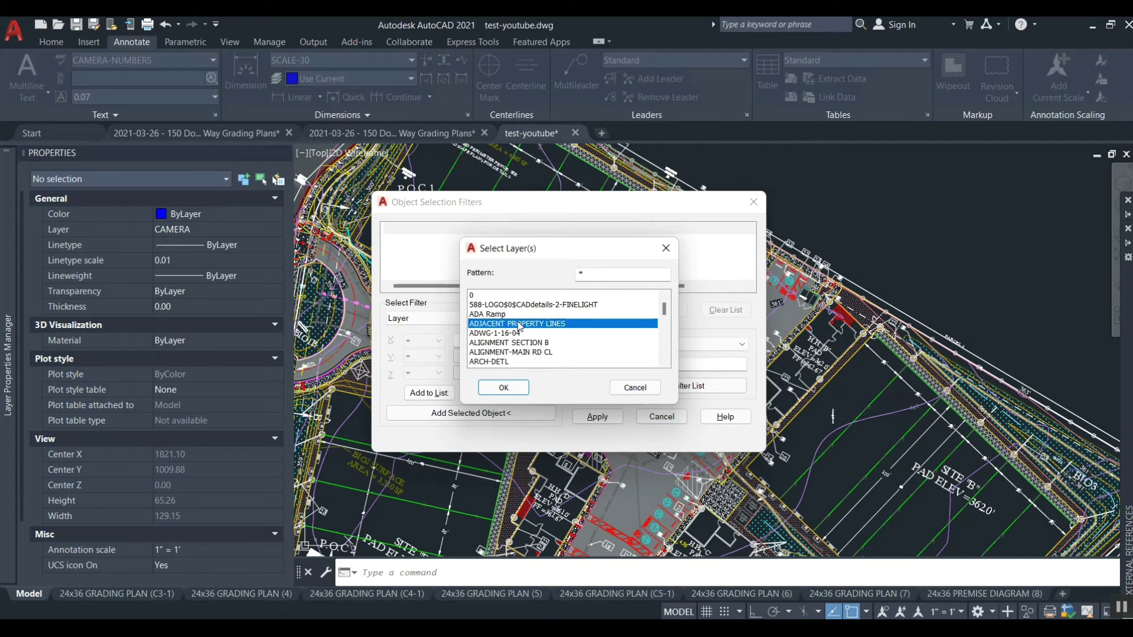
pyautogui.press('g')
pyautogui.press('Down')
pyautogui.press('Down')
pyautogui.press('Down')
pyautogui.press('Down')
pyautogui.press('Down')
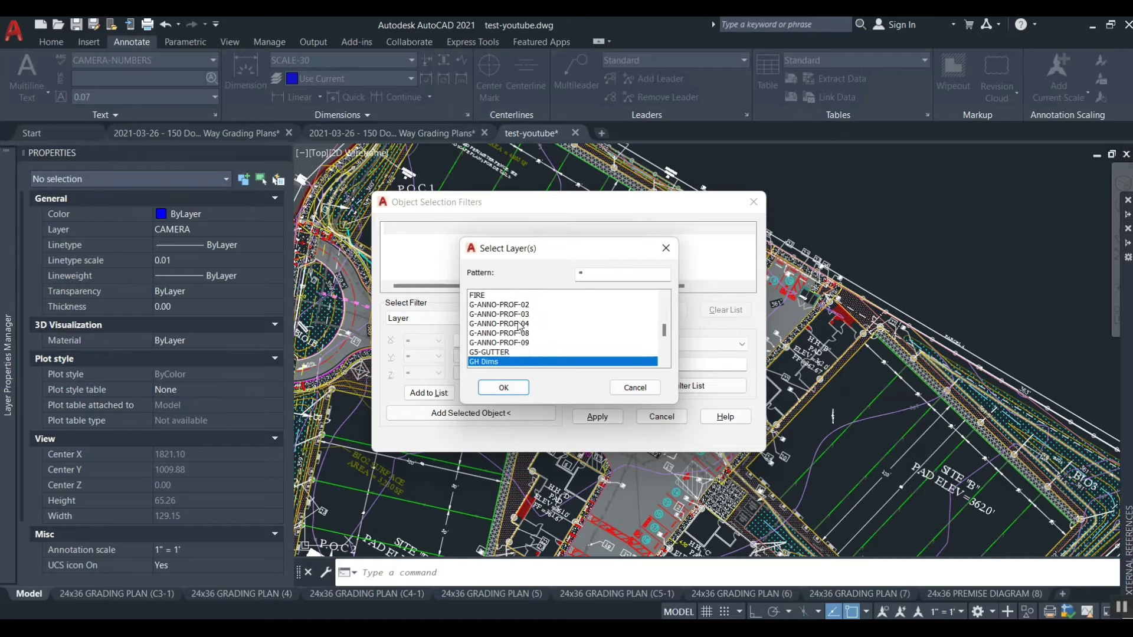
pyautogui.press('Down')
pyautogui.press('Down')
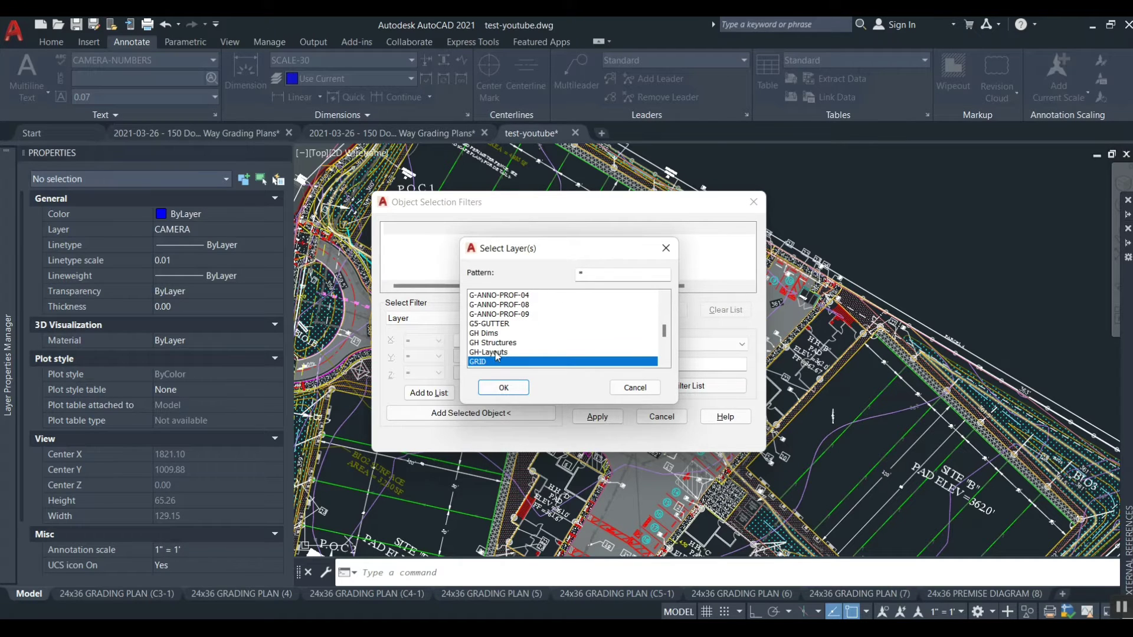
pyautogui.click(499, 360)
pyautogui.click(503, 387)
pyautogui.click(429, 392)
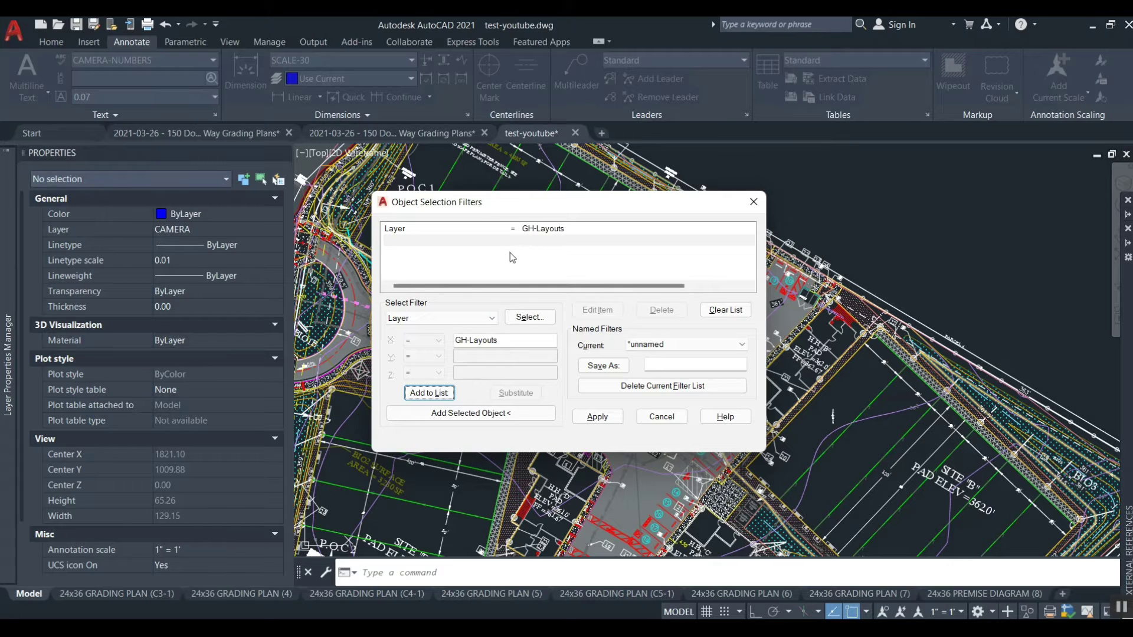
# - Keep Layer as the filter type, select the Layer = GH-Layouts rule and apply it
pyautogui.click(493, 319)
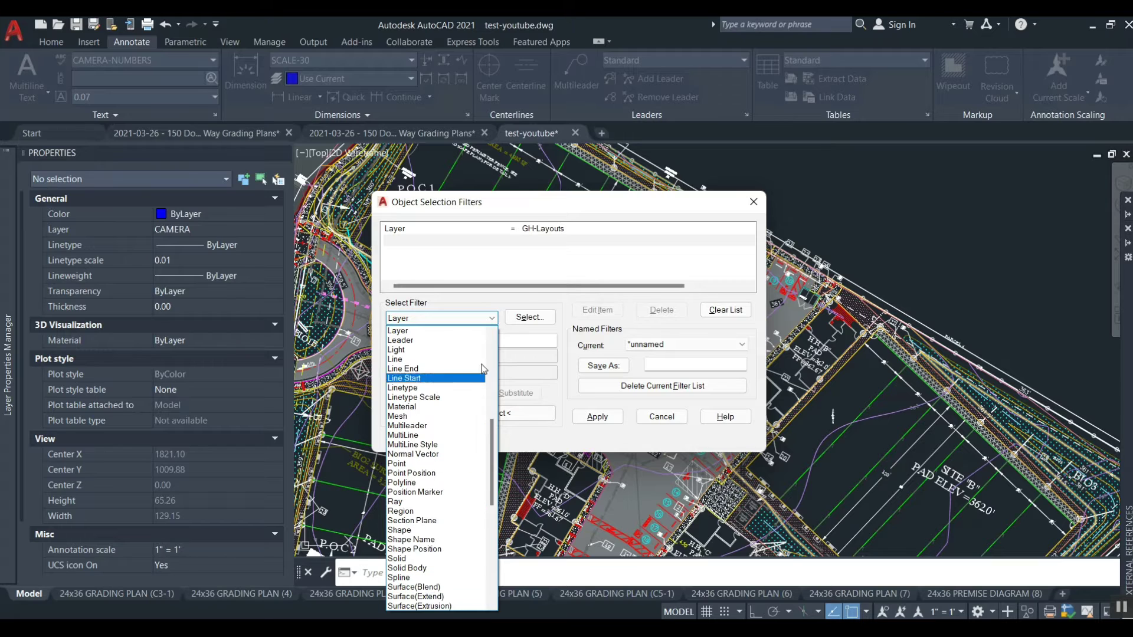
pyautogui.click(760, 314)
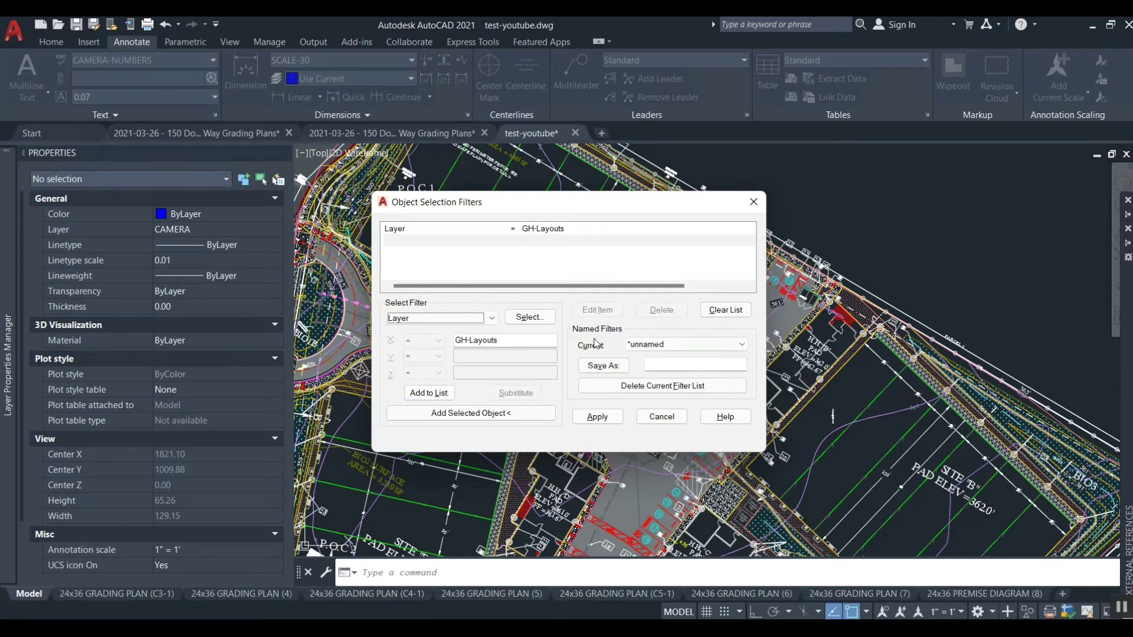
pyautogui.click(492, 320)
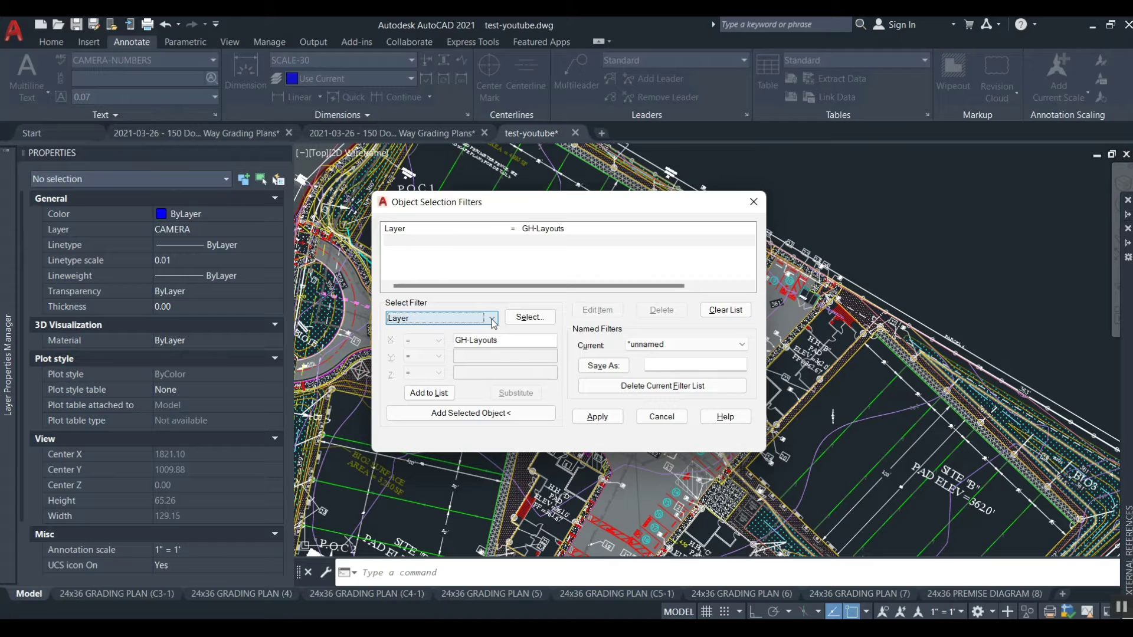
pyautogui.click(536, 231)
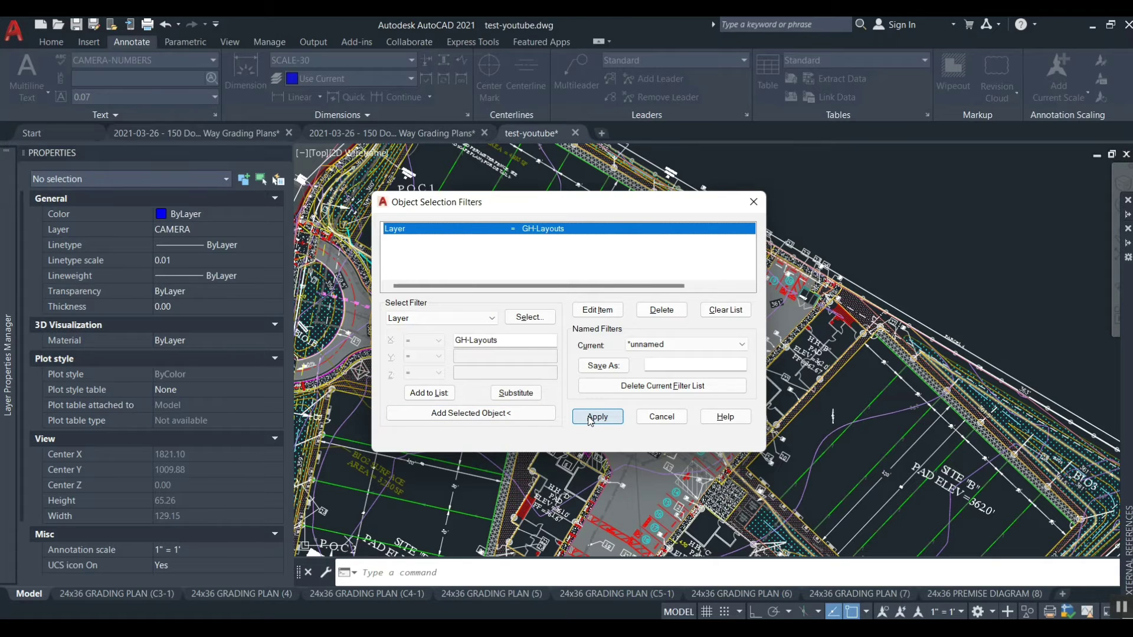
pyautogui.click(589, 418)
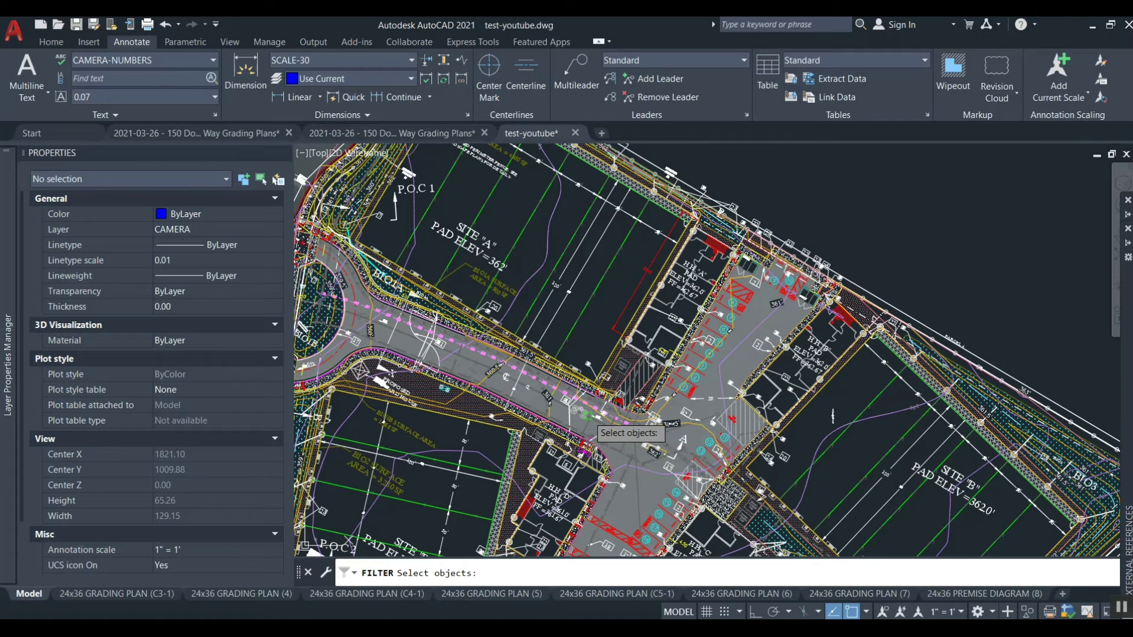
# - Window-select the entire site plan through the filter, yielding 23 GH-Layouts polylines
pyautogui.scroll(-10, 588, 416)
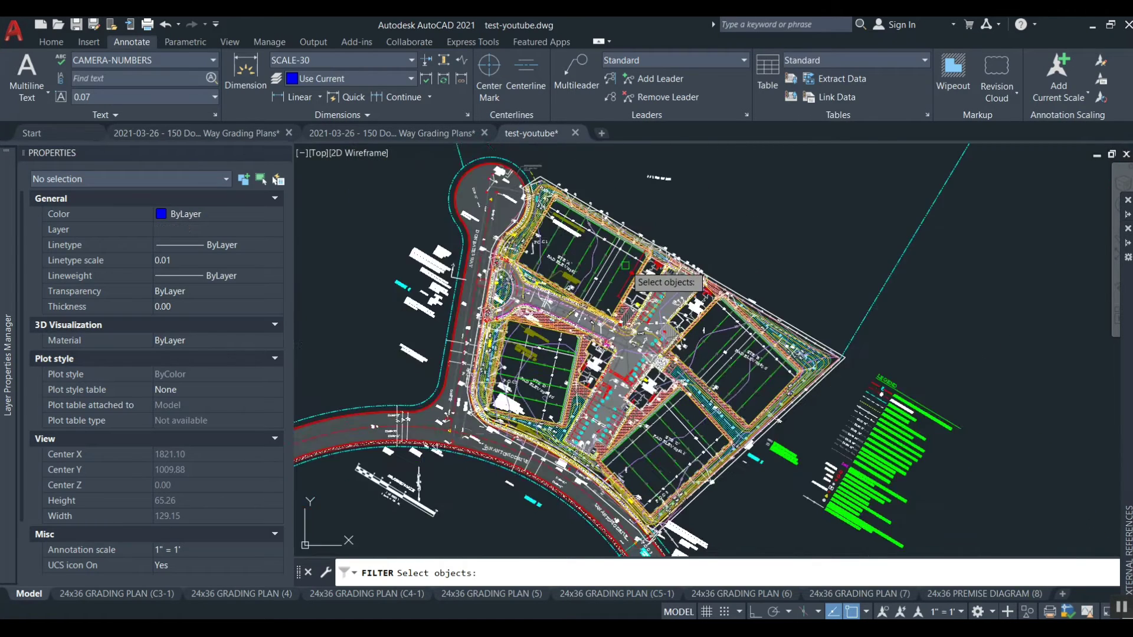
pyautogui.scroll(-2, 625, 262)
pyautogui.moveTo(497, 195); pyautogui.dragTo(737, 471)
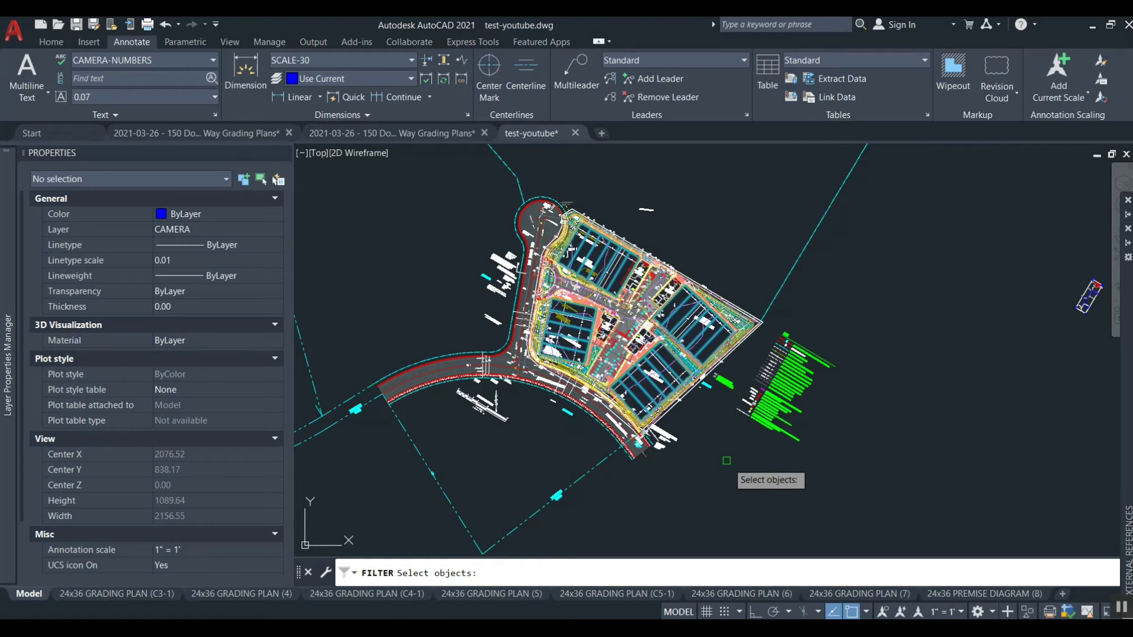
pyautogui.scroll(2, 645, 312)
pyautogui.scroll(4, 642, 322)
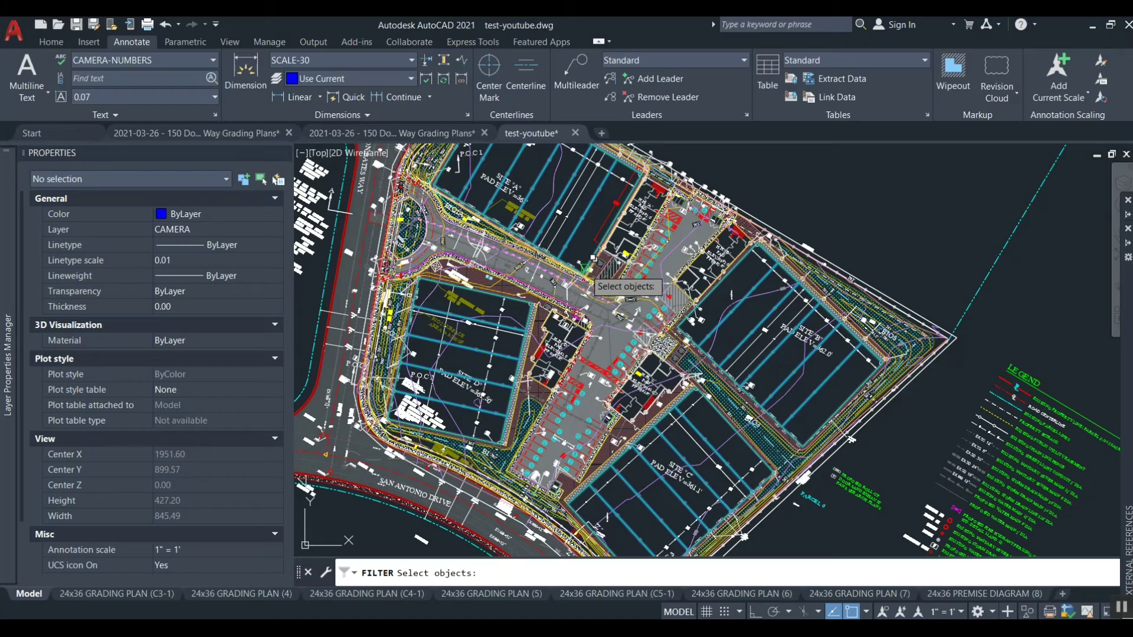
pyautogui.scroll(4, 841, 431)
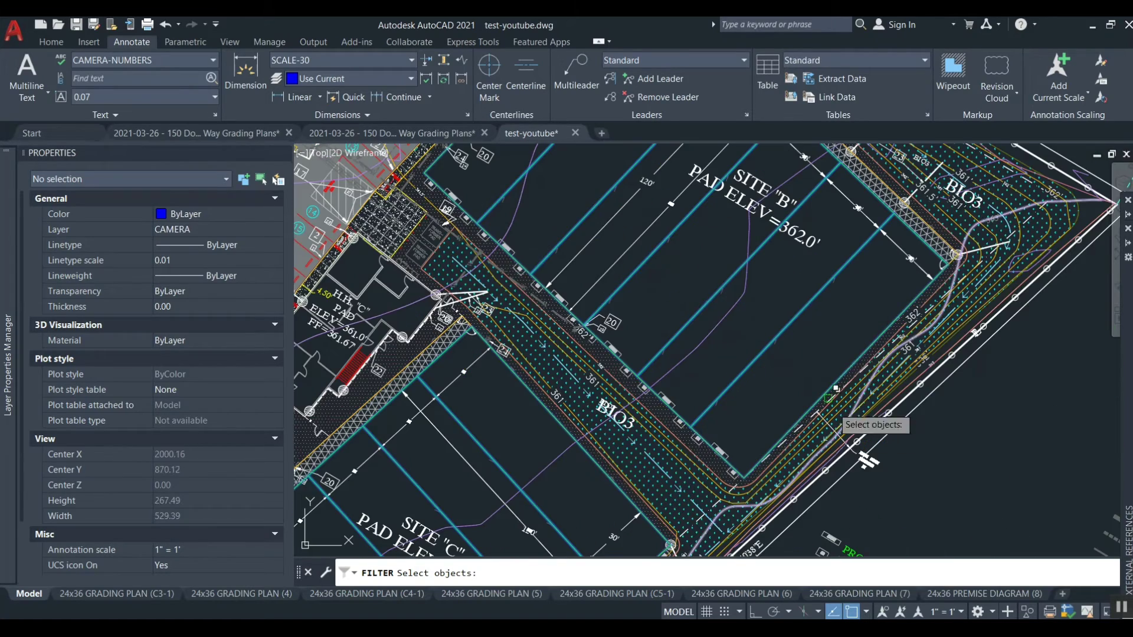
pyautogui.scroll(-6, 616, 419)
pyautogui.scroll(4, 593, 444)
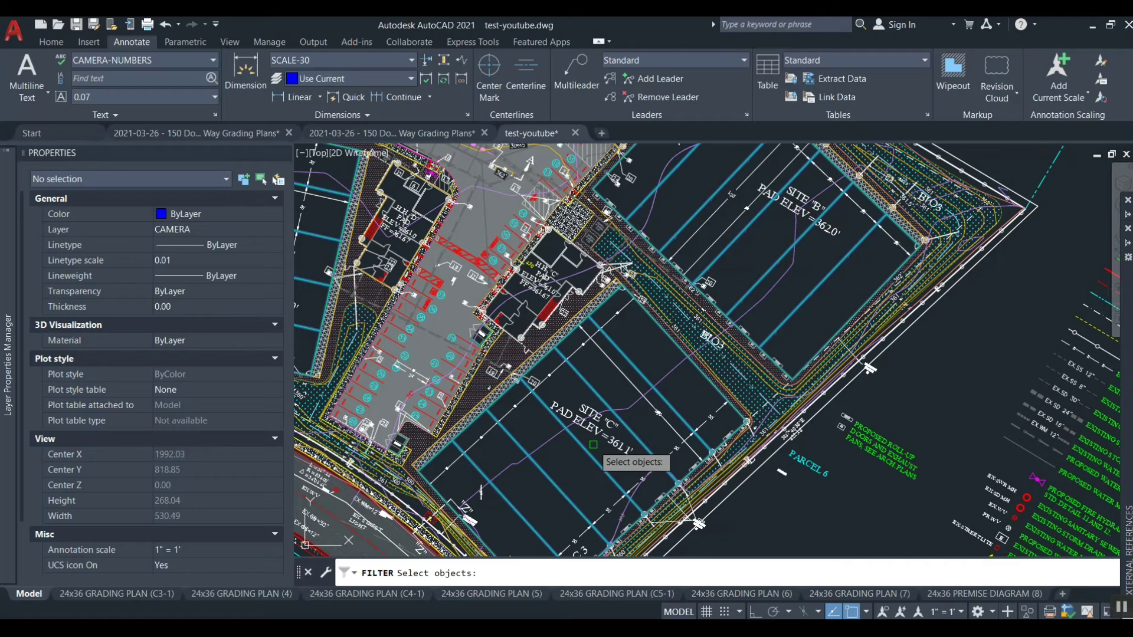
pyautogui.write('all')
pyautogui.press('Return')
pyautogui.press('Return')
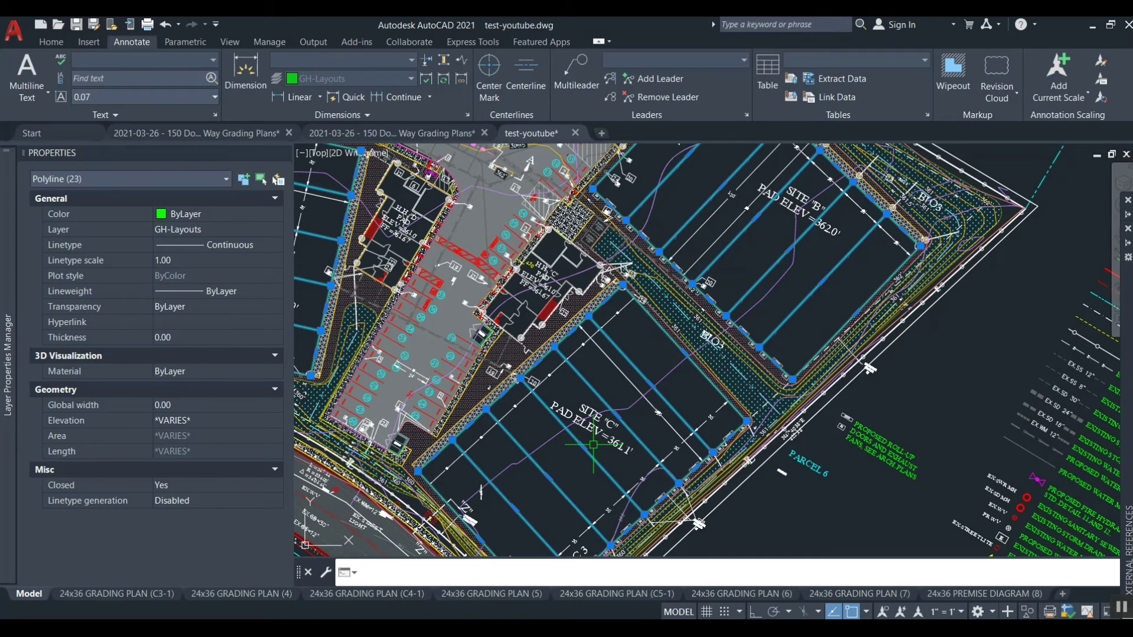
# - Start moving the 23 polylines, picking a base point and zooming out toward the empty upper-right area
pyautogui.write('mo')
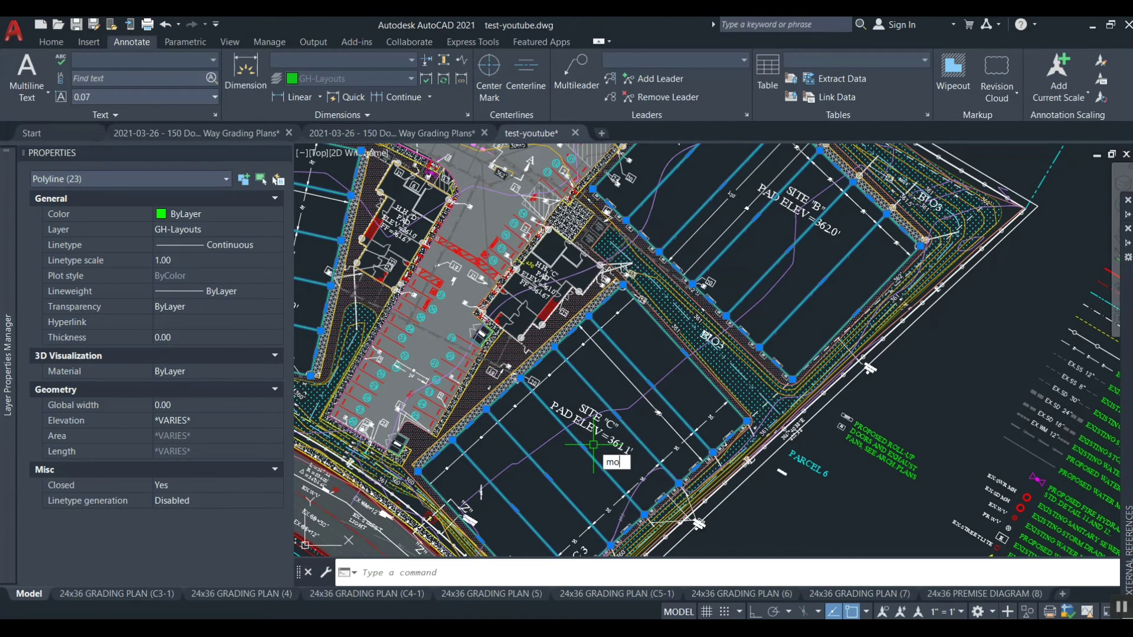
pyautogui.write('ve')
pyautogui.press('Return')
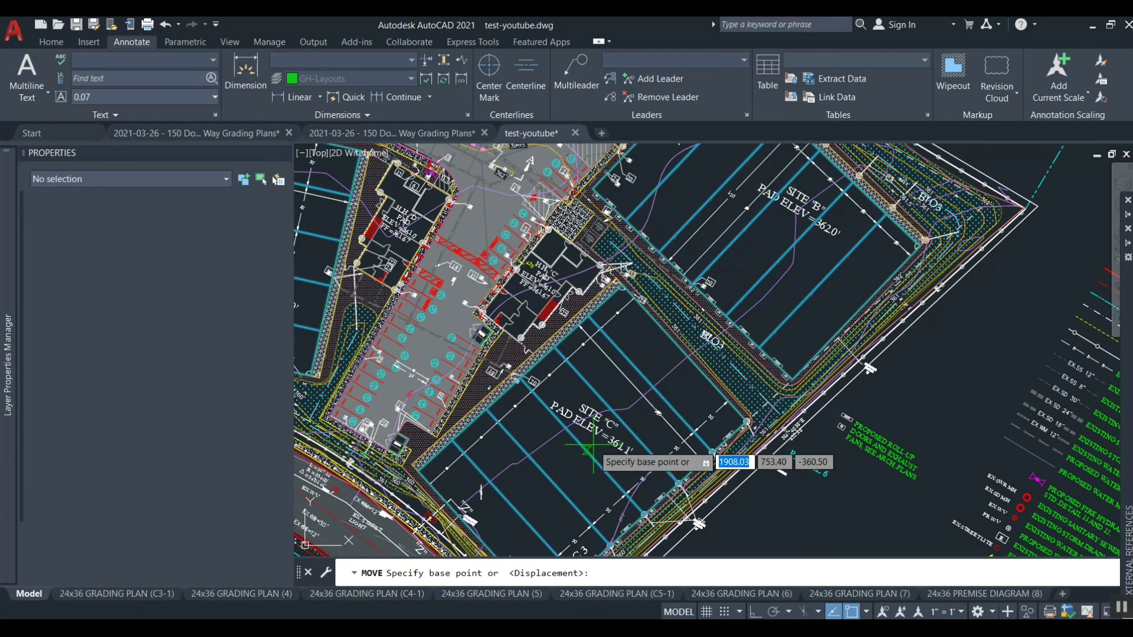
pyautogui.click(773, 507)
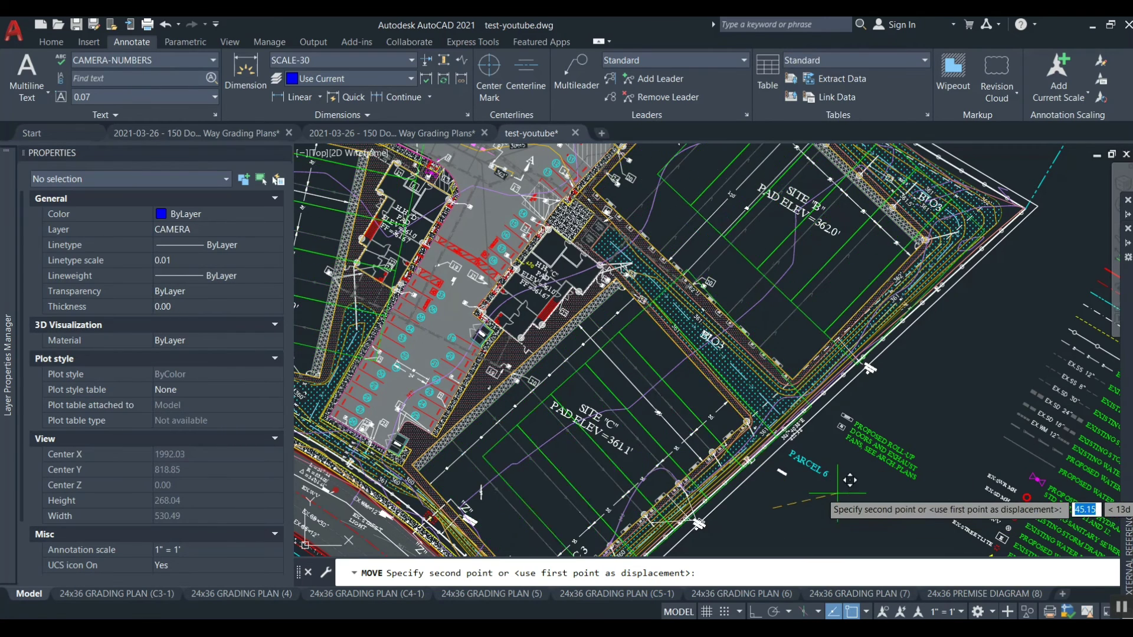
pyautogui.scroll(-3, 755, 502)
pyautogui.scroll(-3, 774, 466)
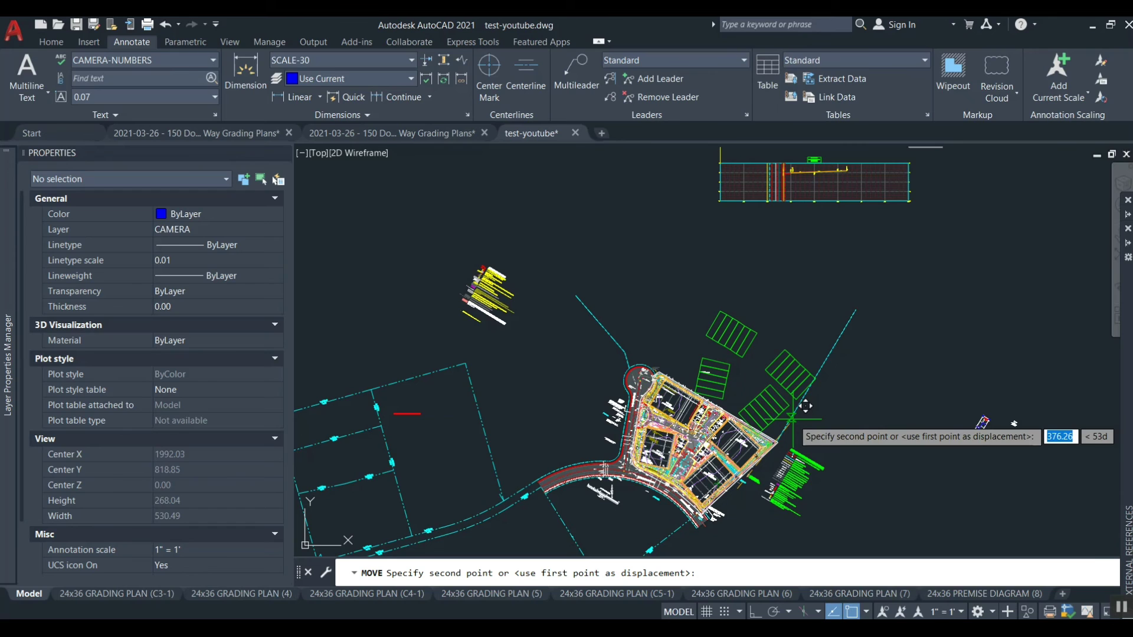
pyautogui.scroll(3, 806, 406)
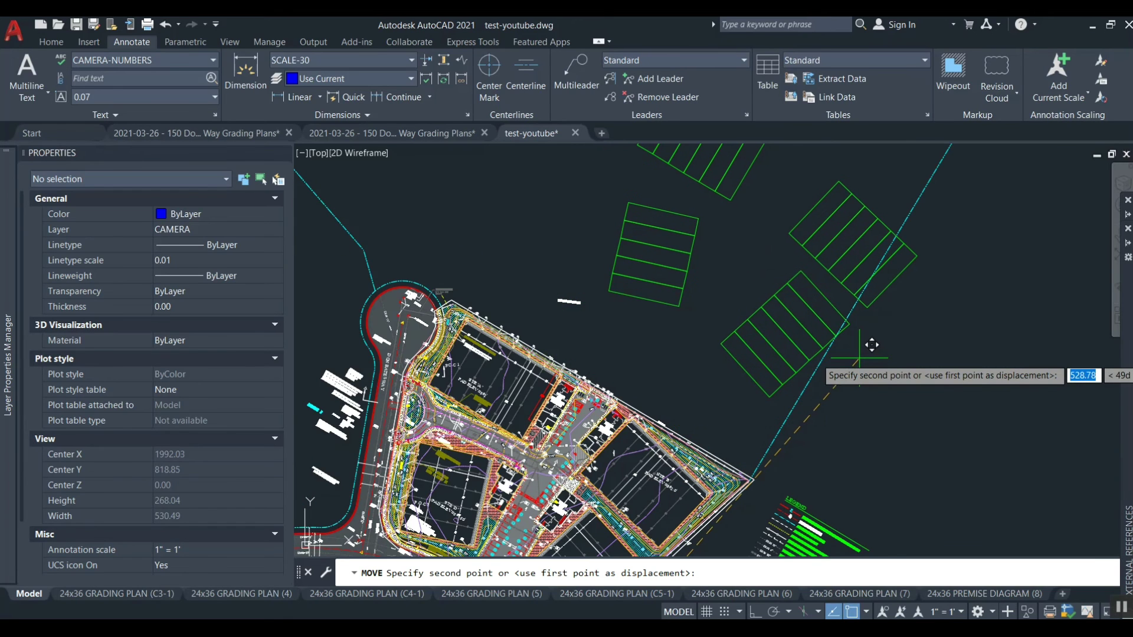